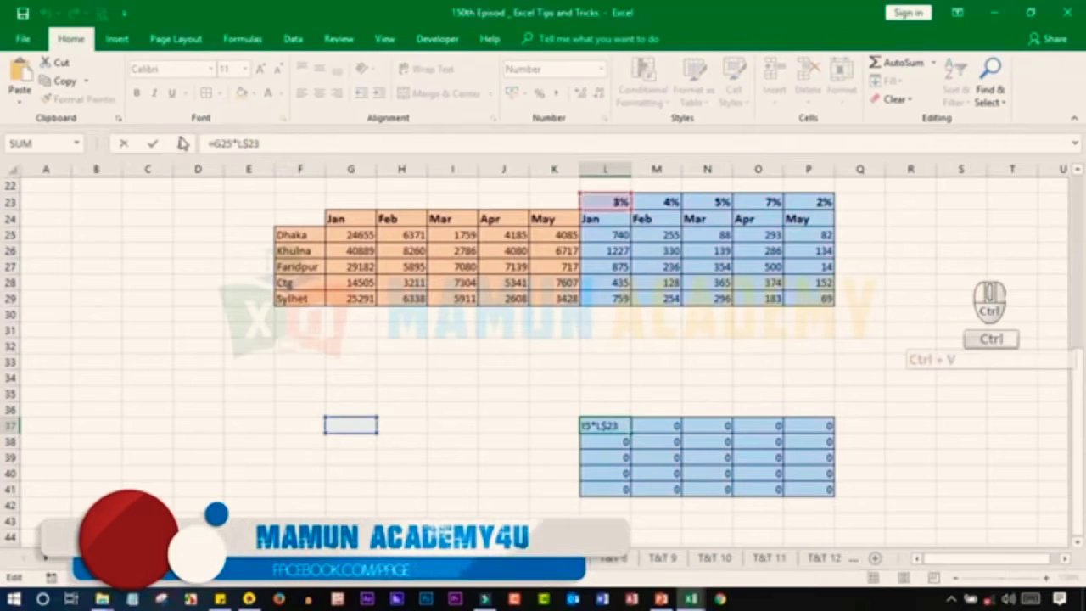
Try correcting L37's formula to =G25*L$23 and filling it across L37:P41.
key("Return")
left_click(618, 424)
left_click_drag(629, 431, 835, 497)
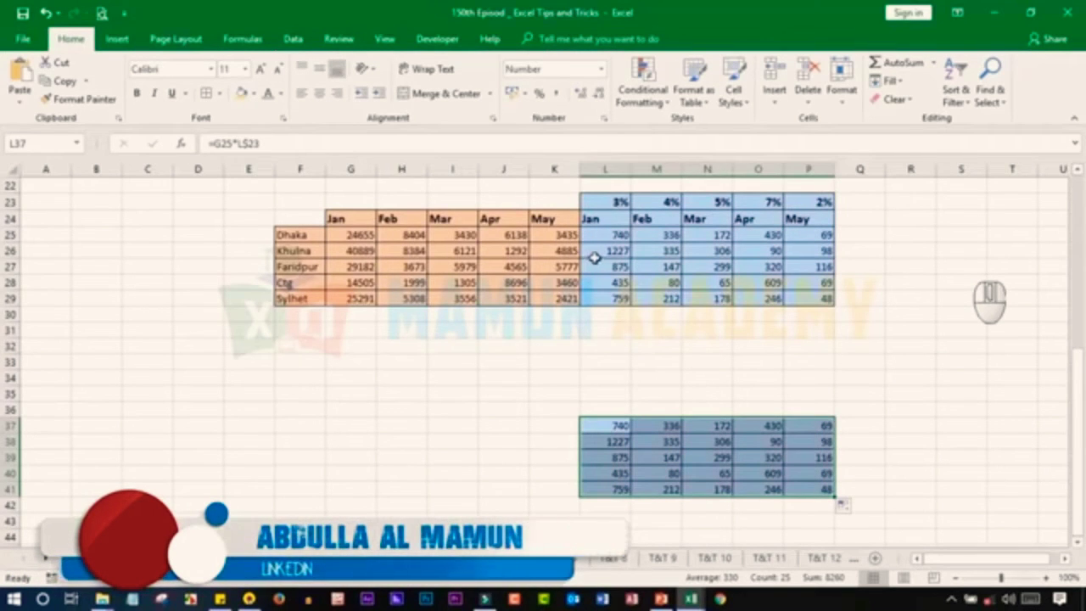
key("ctrl+z")
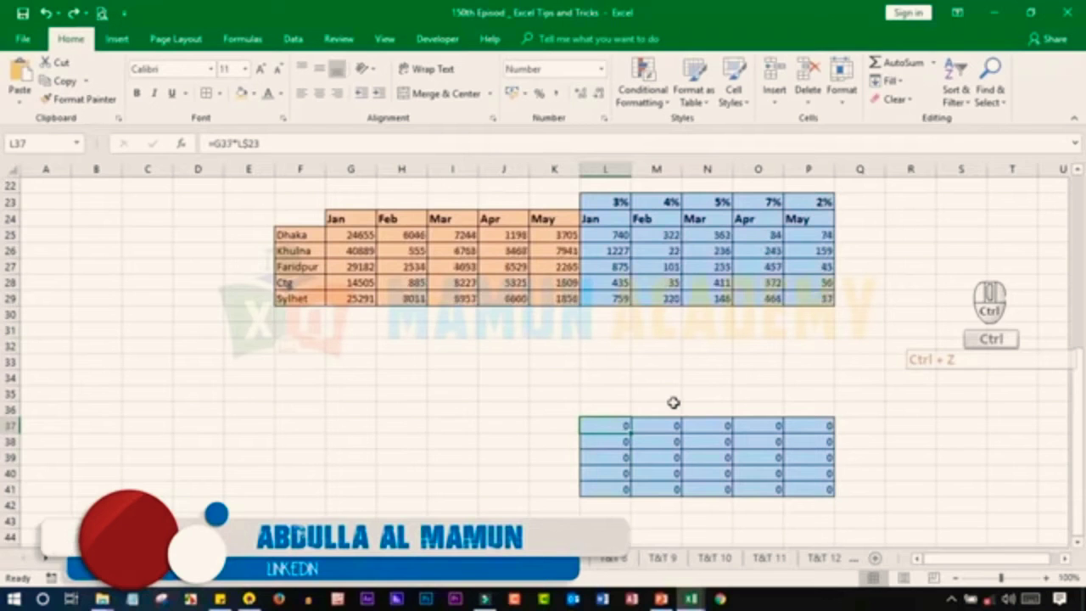
Clear the contents of L37:P41 and select the formula range L25:P29.
left_click(612, 236)
left_click_drag(703, 260, 811, 303)
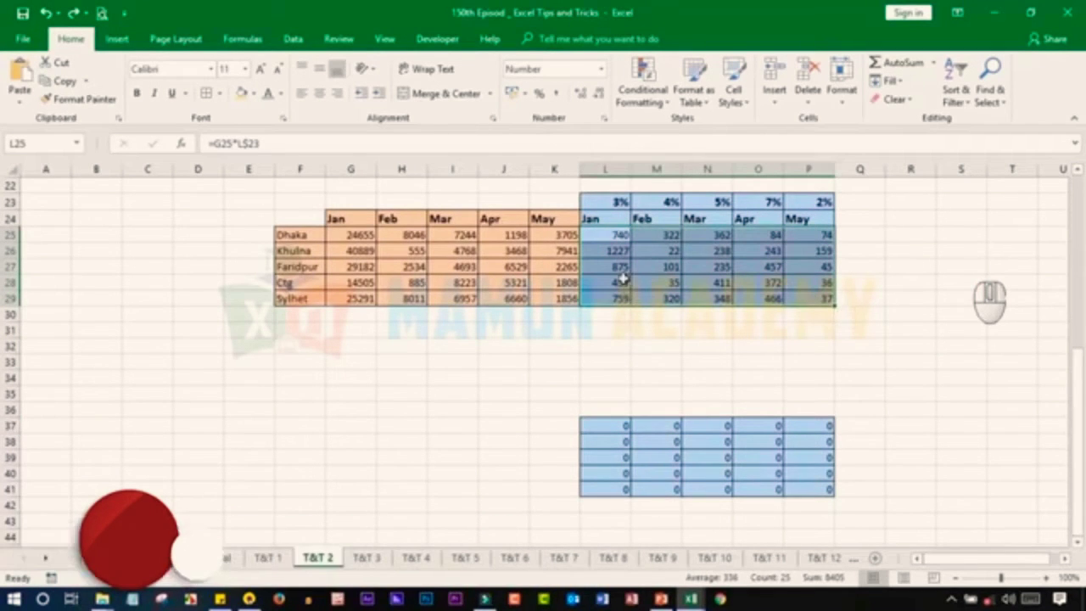
left_click_drag(619, 424, 821, 488)
key("Delete")
left_click_drag(610, 237, 825, 301)
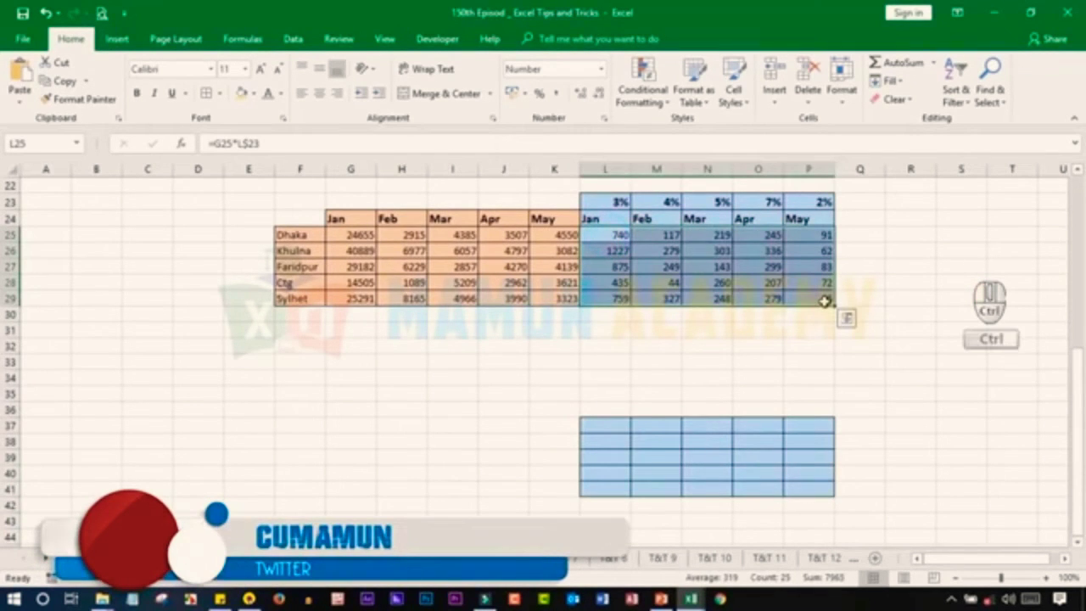
key("ctrl+f")
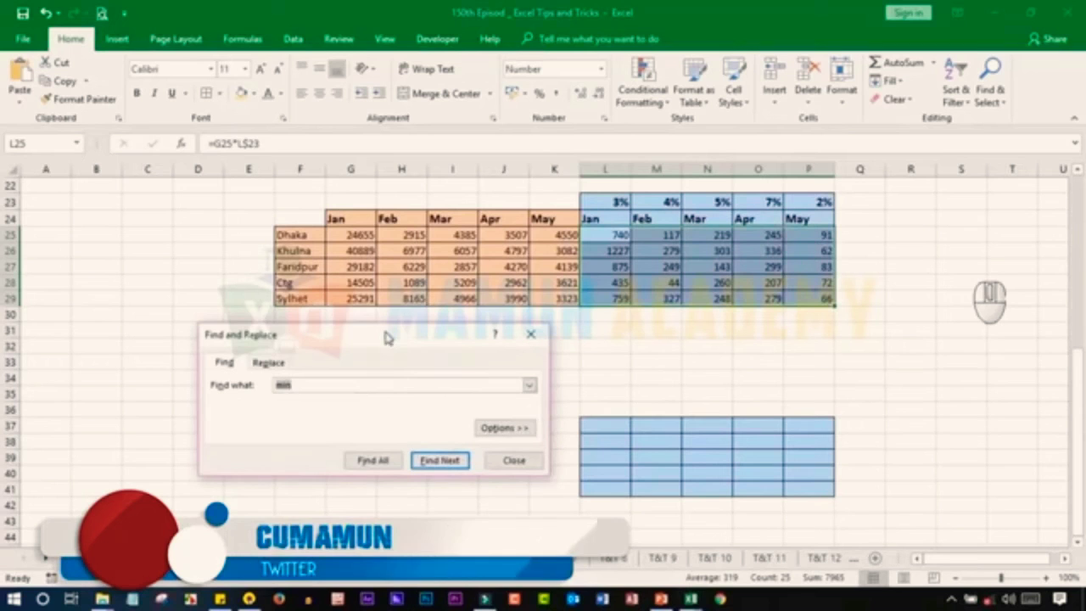
left_click_drag(387, 335, 340, 330)
left_click(221, 357)
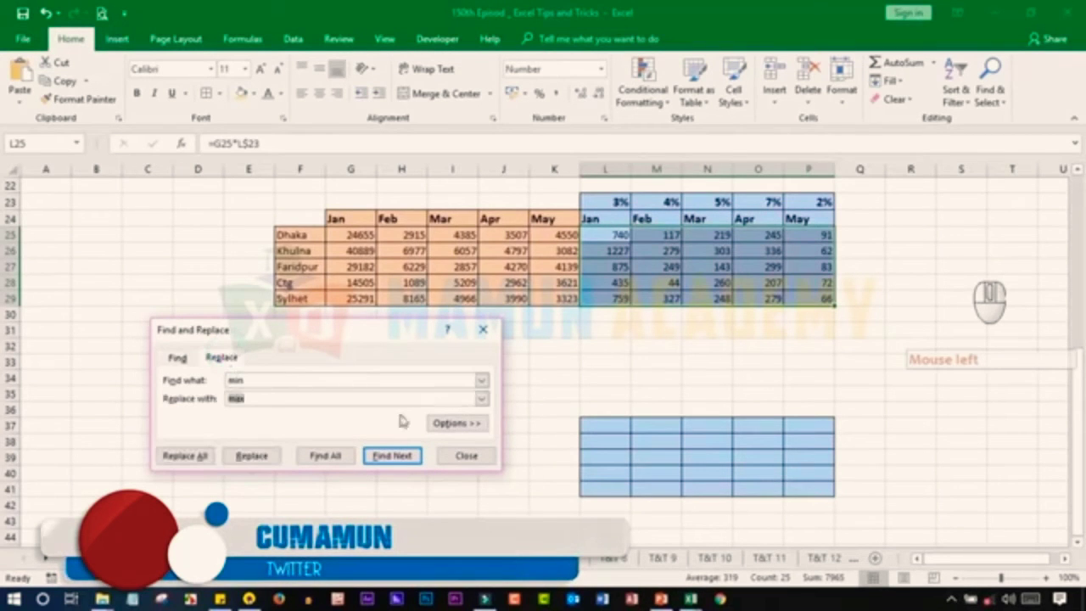
left_click(467, 456)
Turn the selected formulas in L25:P29 into text by replacing every = with #.
key("ctrl+h")
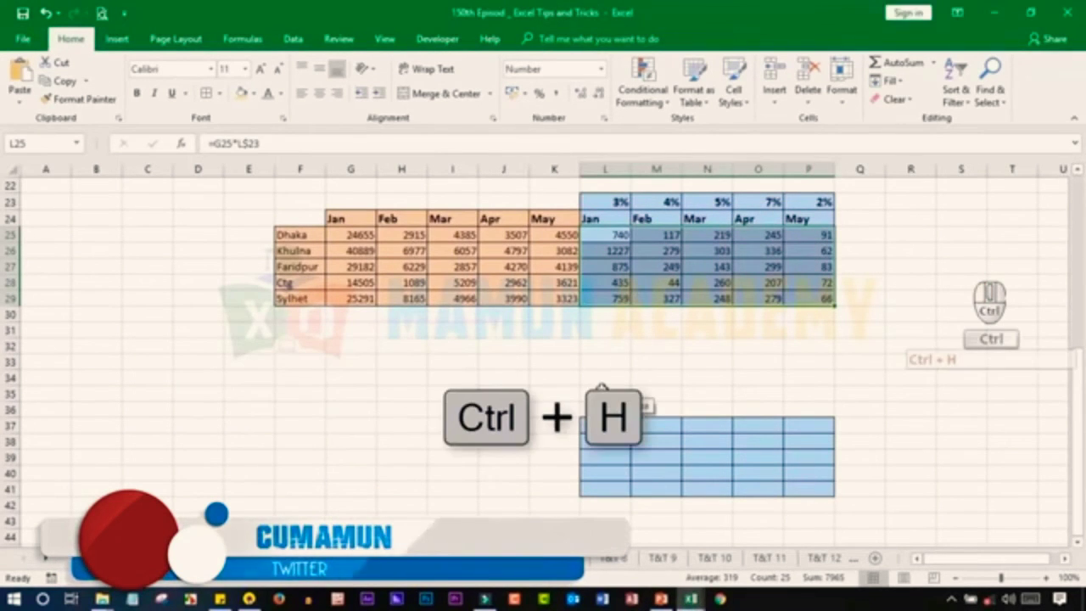
left_click(297, 348)
left_click_drag(294, 349, 216, 354)
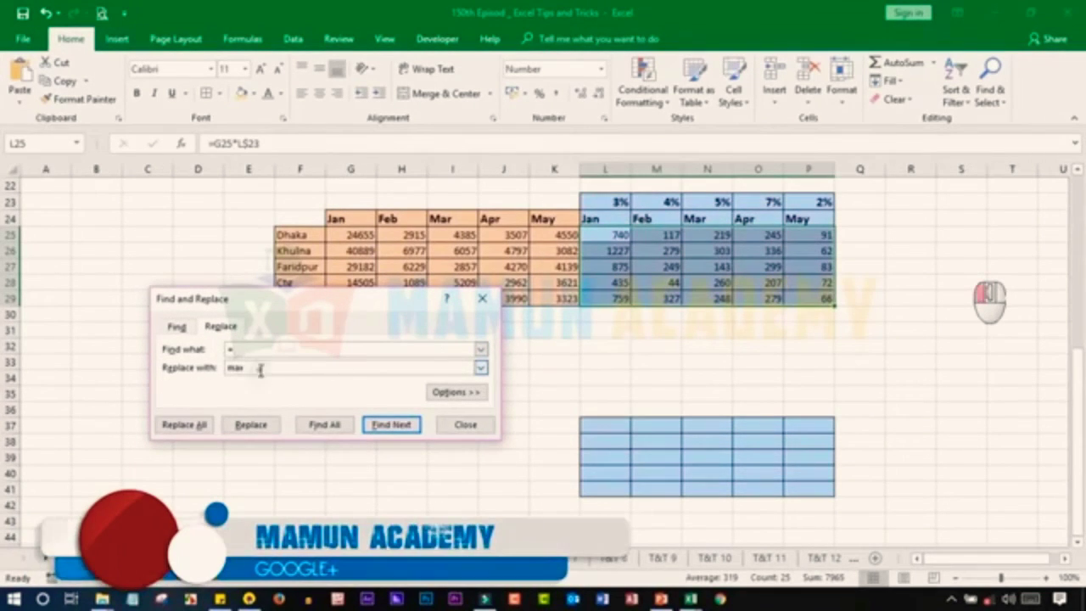
left_click_drag(261, 369, 210, 369)
type("=")
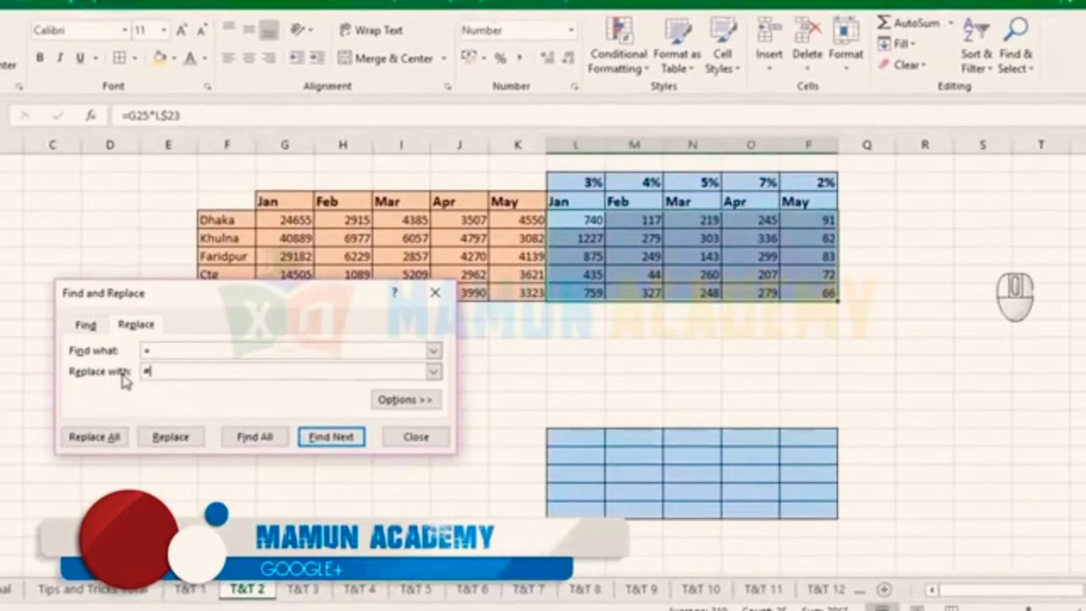
left_click(95, 436)
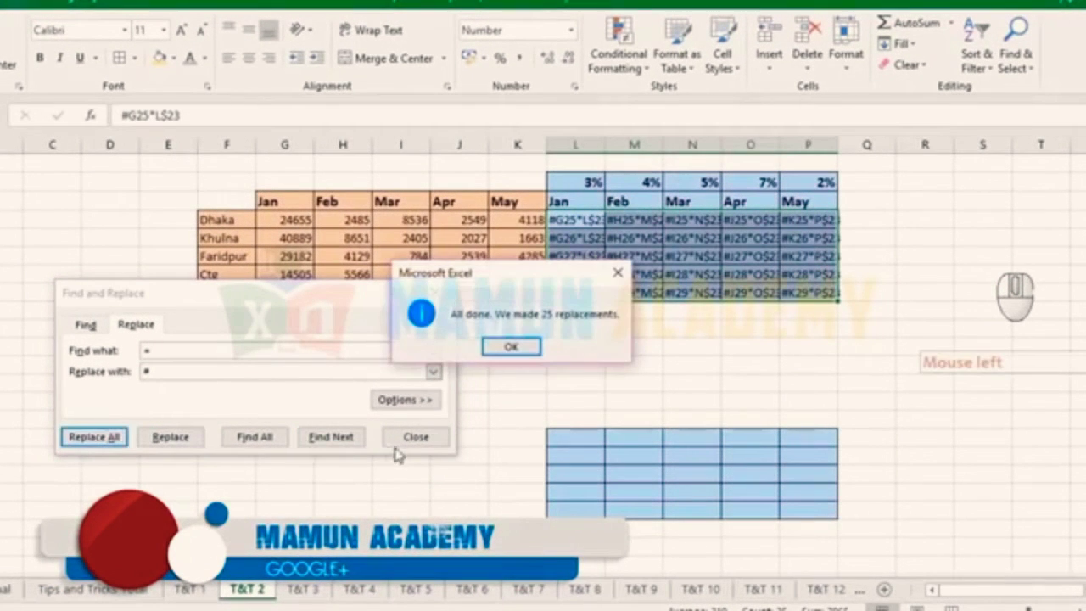
left_click(513, 346)
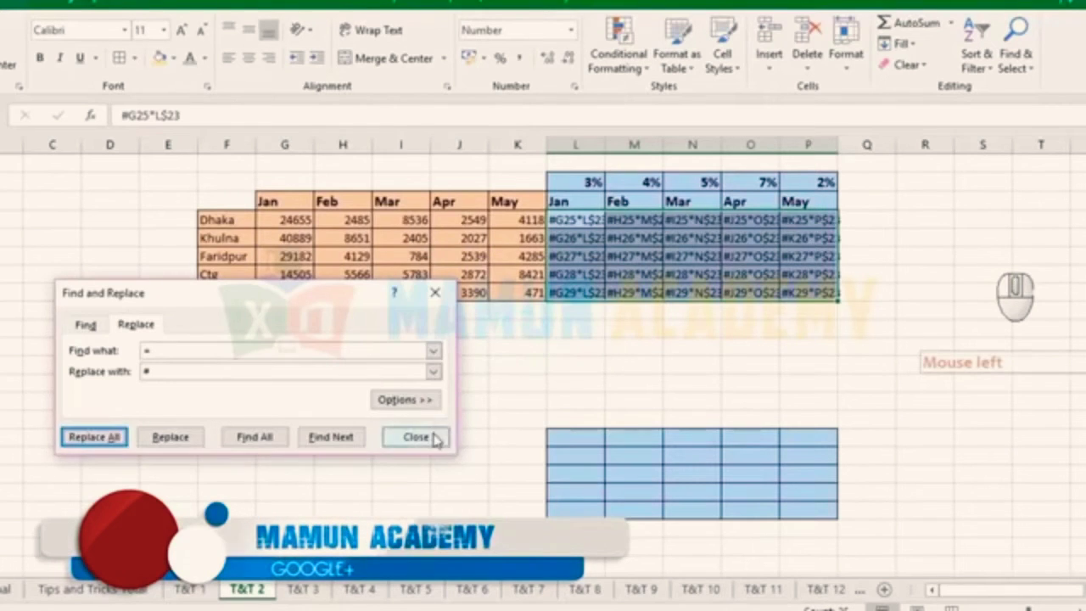
left_click(415, 437)
Copy the text formulas in L25:P29 into the blank grid starting at L37.
left_click(650, 360)
left_click_drag(585, 221, 827, 298)
key("ctrl+c")
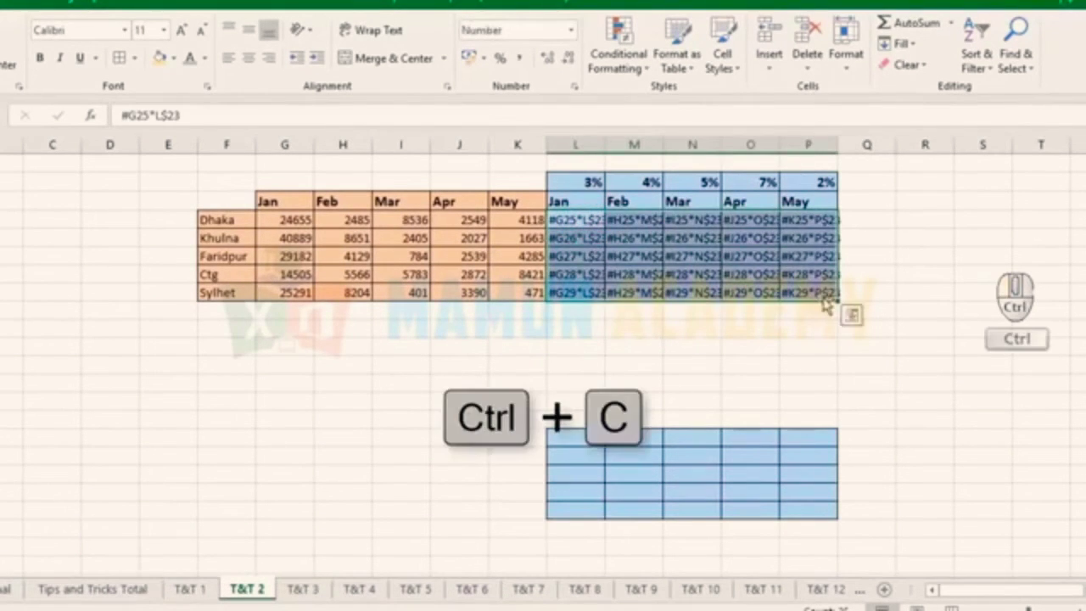
left_click(582, 435)
key("ctrl+v")
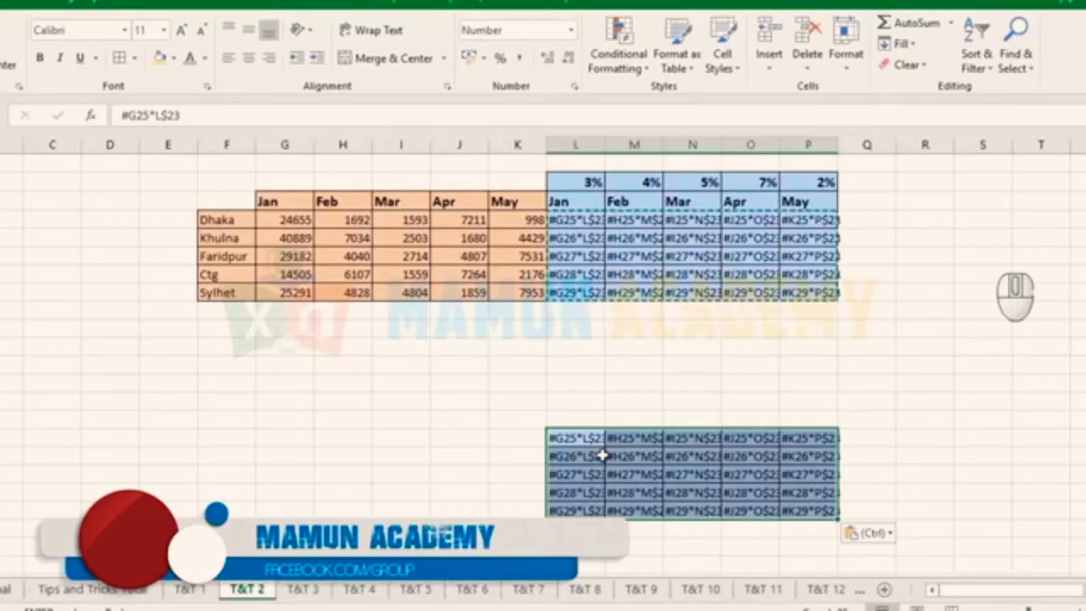
Replace every # with = in the pasted range L37:P41 to turn the text back into formulas.
key("ctrl+h")
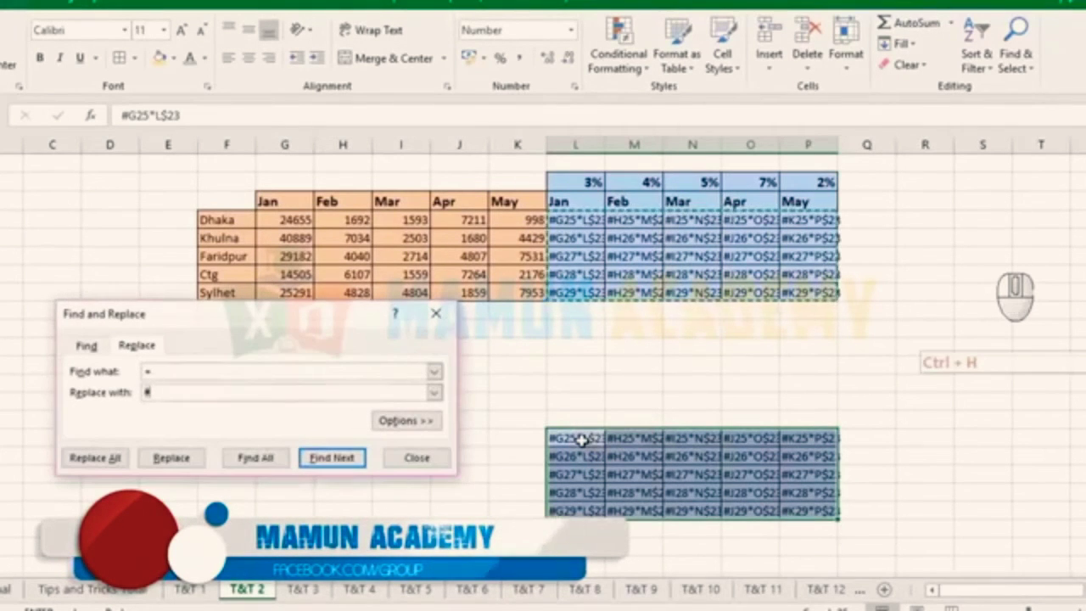
left_click(159, 371)
type("#")
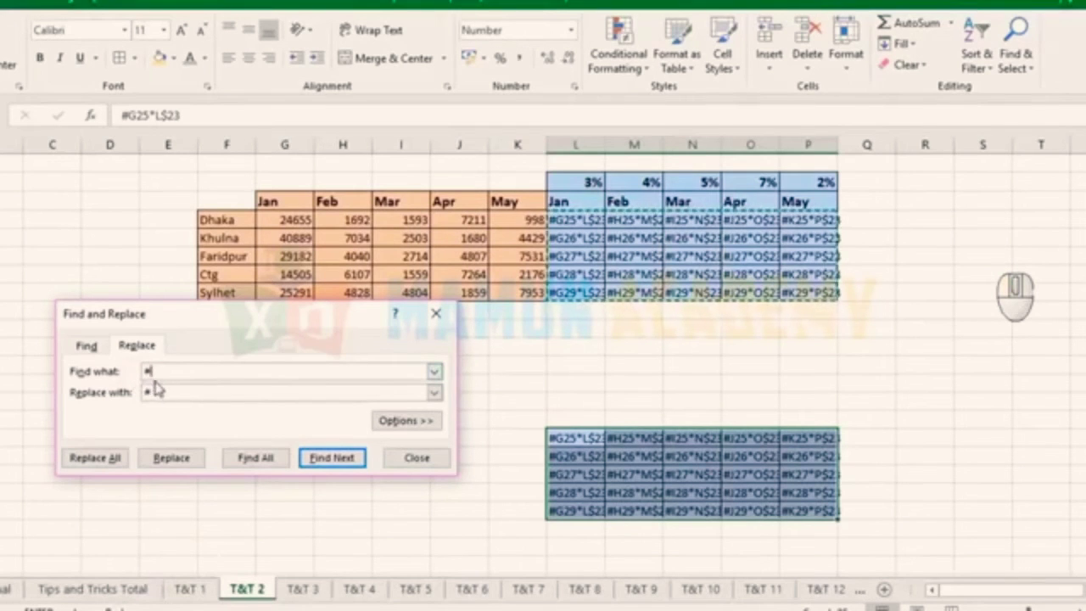
left_click_drag(166, 392, 141, 392)
left_click(110, 457)
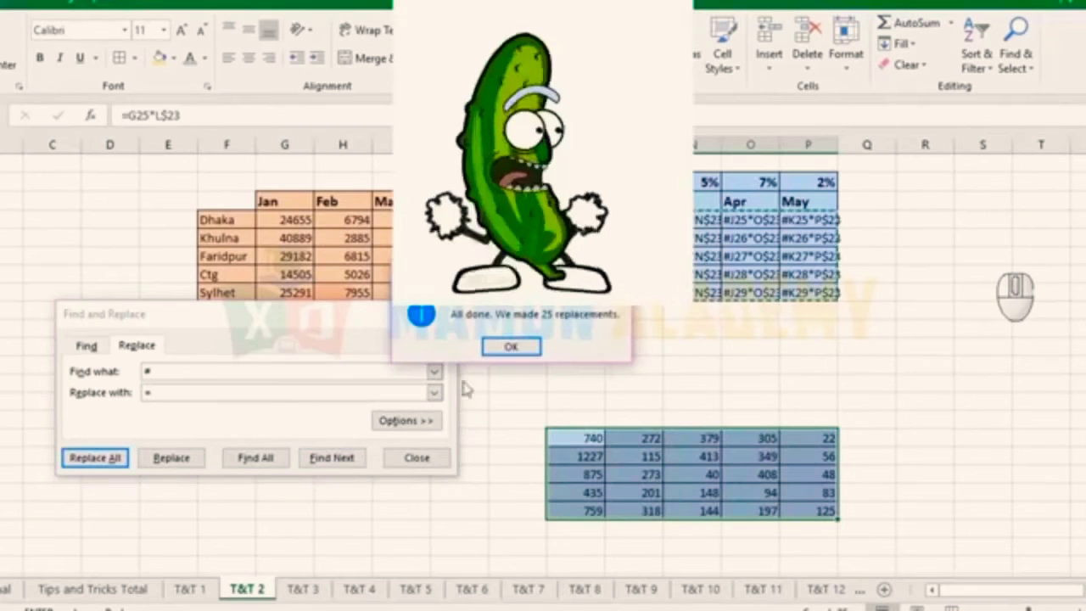
left_click(506, 347)
left_click(419, 454)
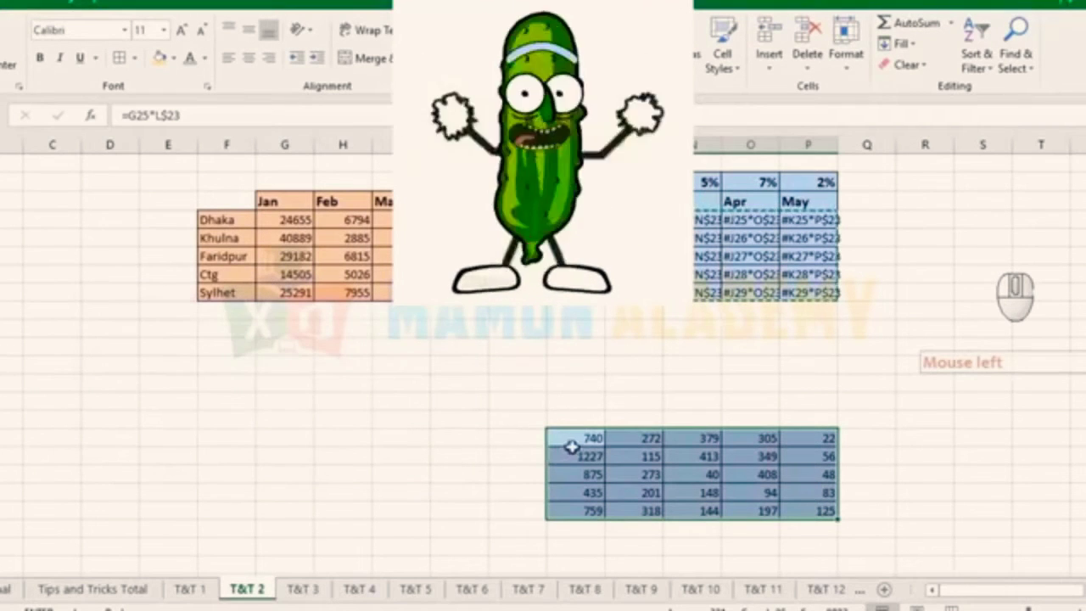
Check the cell references of the pasted formulas in L37 and P41 against the source range L25:P29.
double_click(575, 440)
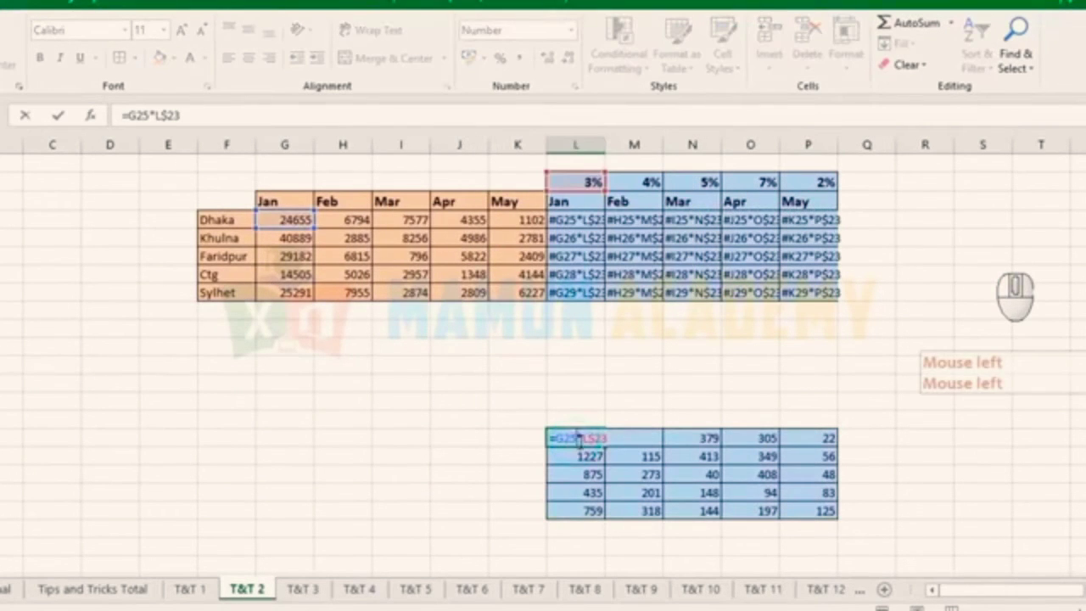
key("Return")
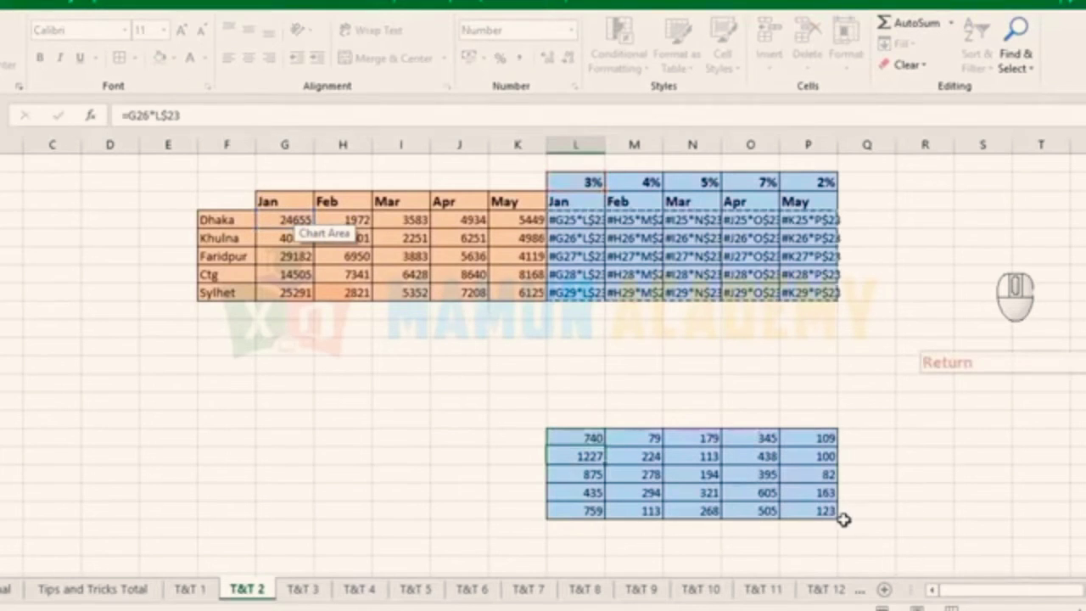
double_click(830, 509)
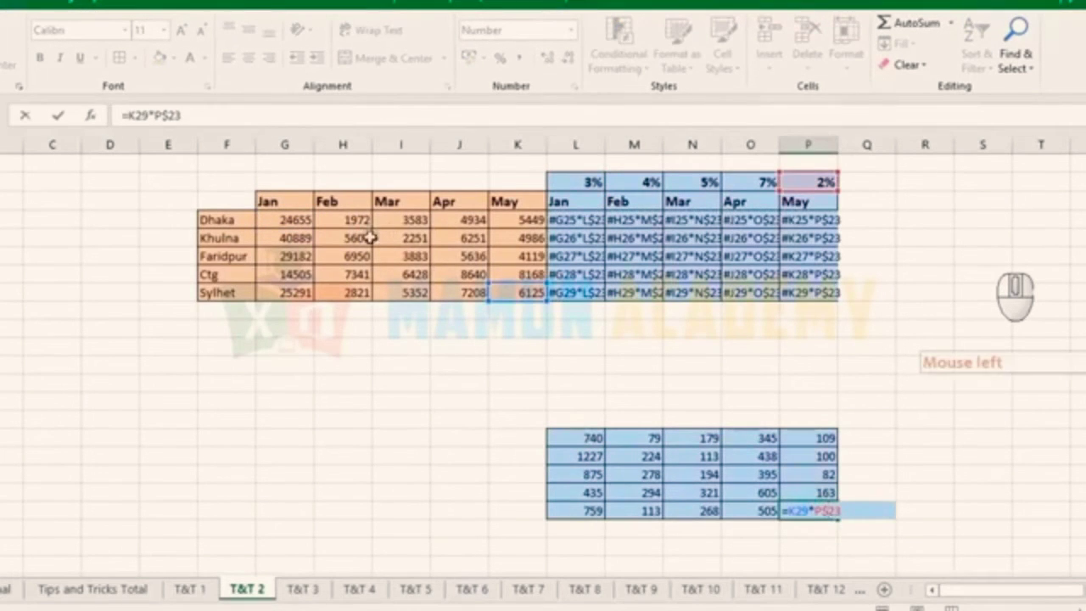
key("Return")
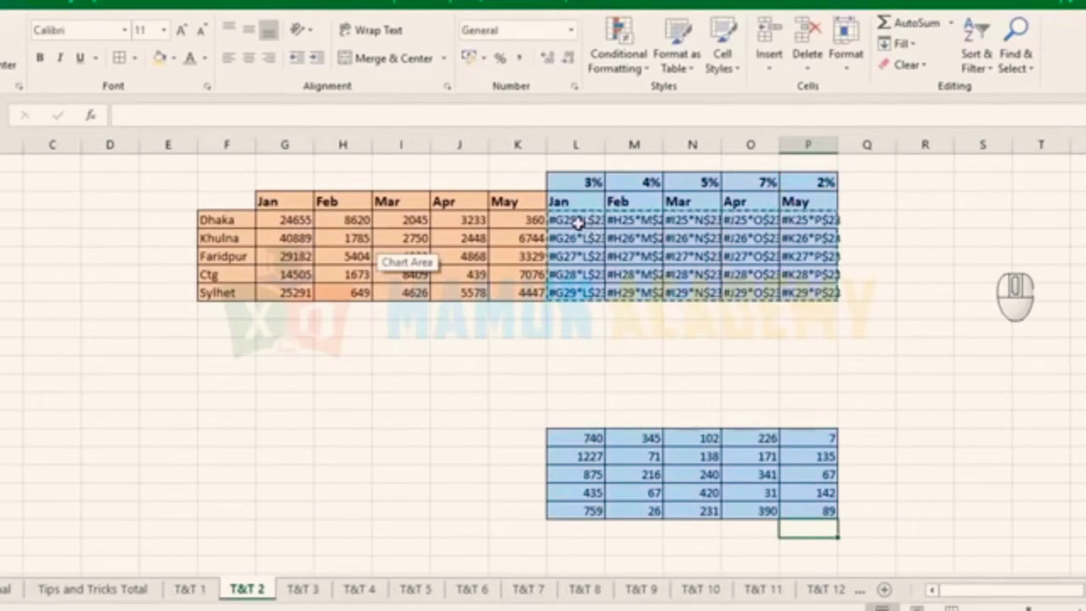
left_click_drag(567, 218, 814, 294)
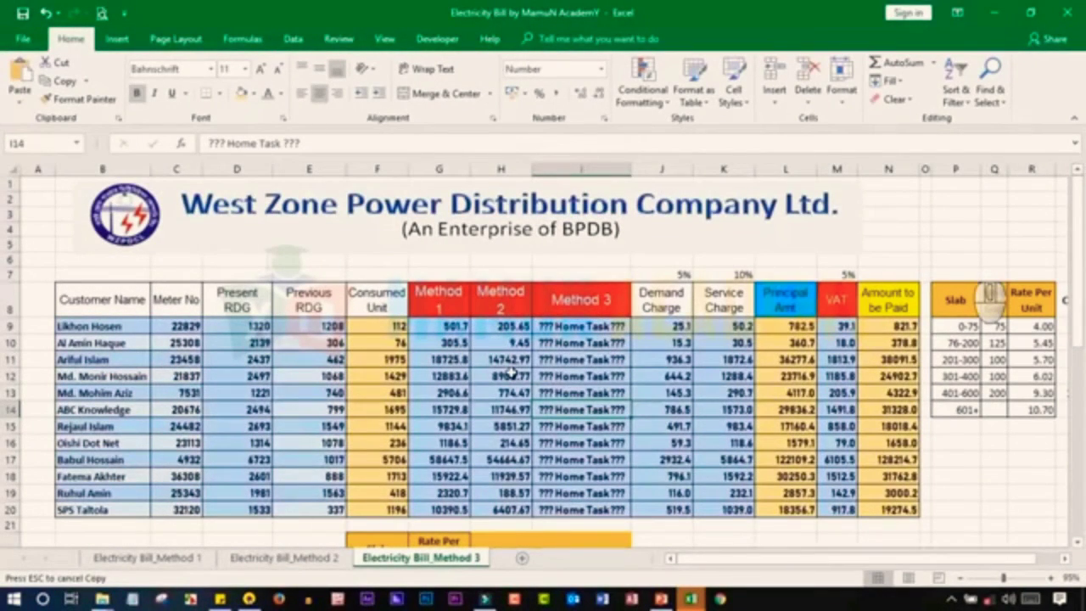
Examine the first IF condition of the nested Method 1 formula in G9 of the electricity bill sheet.
left_click(456, 327)
double_click(456, 326)
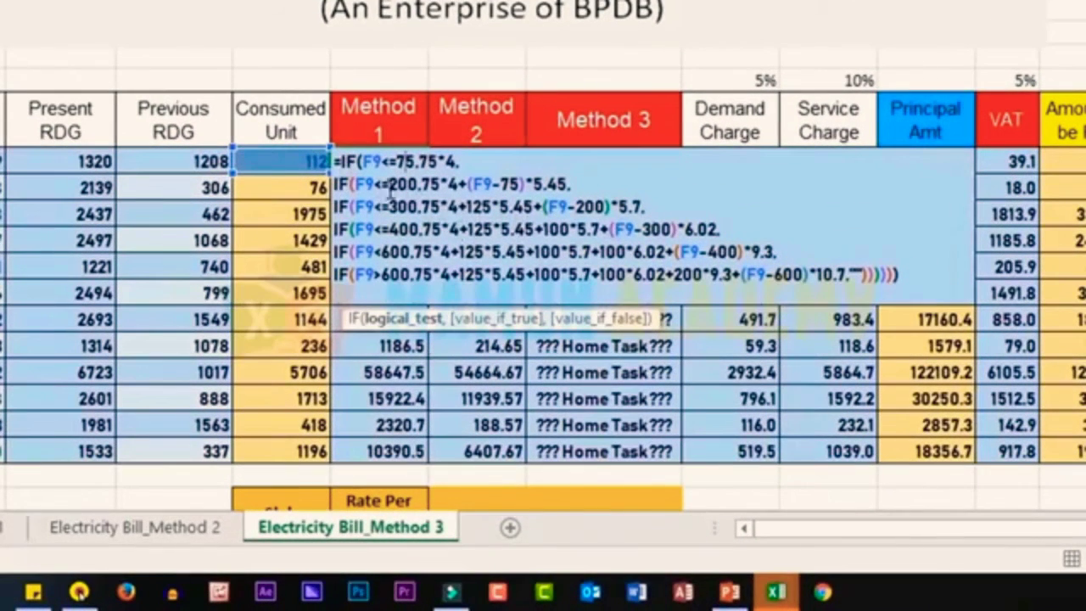
left_click_drag(466, 160, 355, 164)
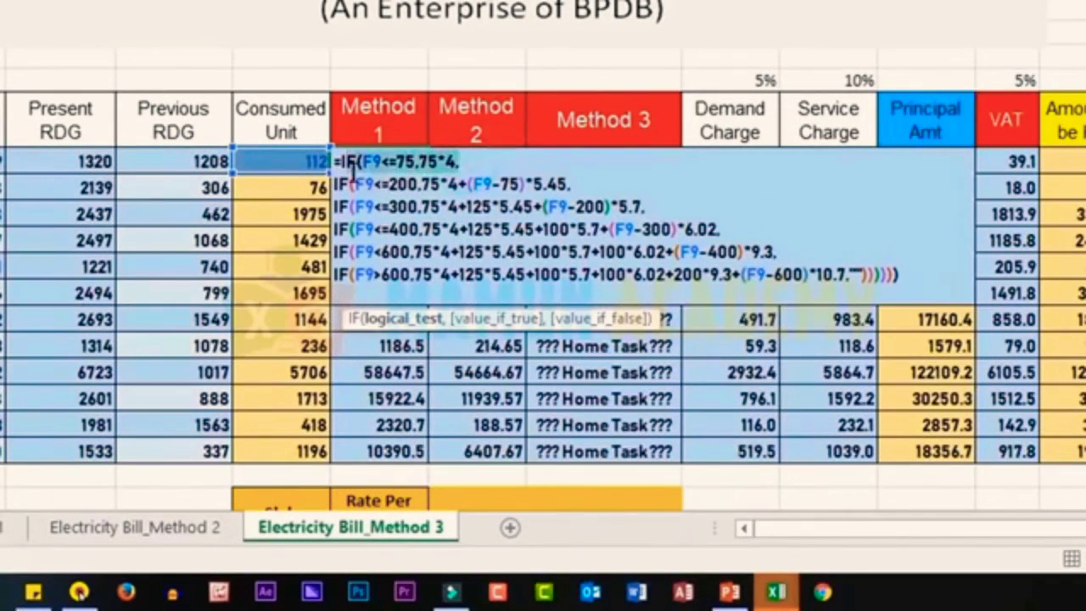
left_click(448, 163)
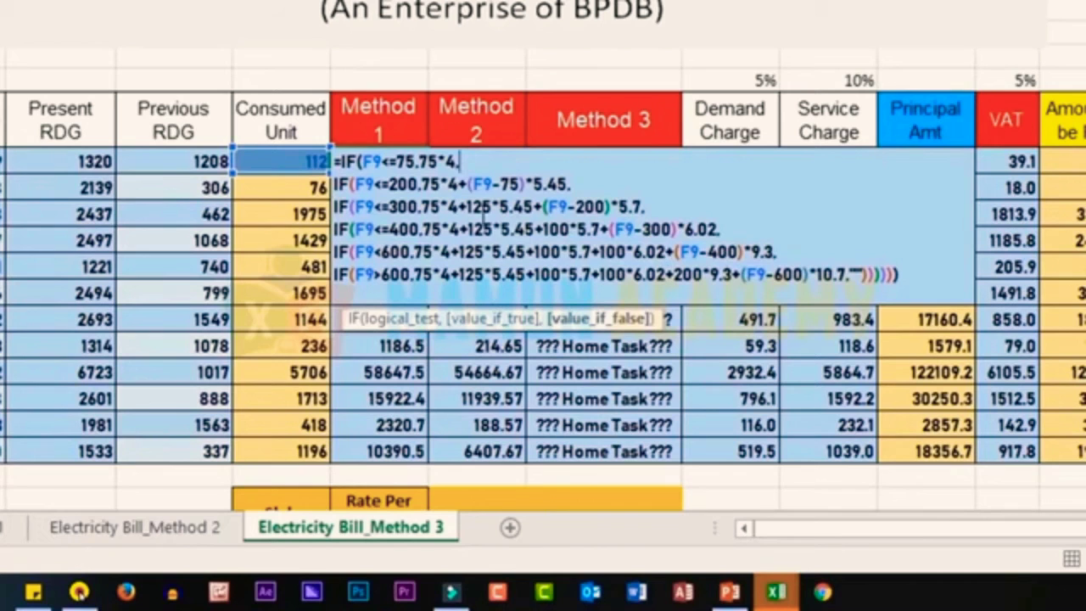
left_click_drag(478, 162, 365, 165)
left_click(483, 161)
left_click(340, 157)
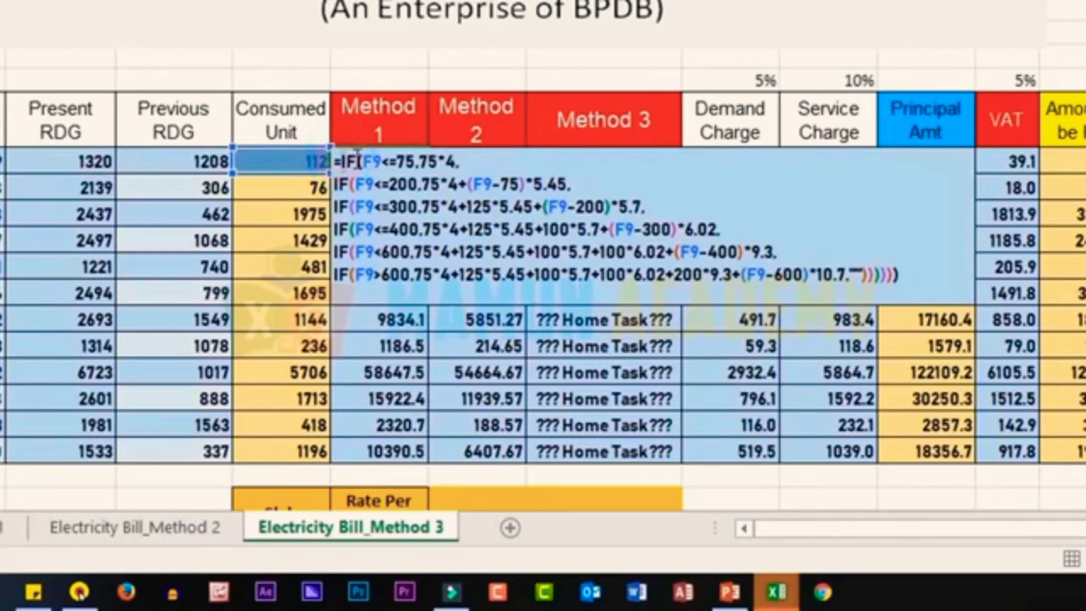
Evaluate the IF(F9<=75,75*4 part of G9's formula in place, restore it, and recheck the intact formula.
left_click_drag(392, 159, 454, 161)
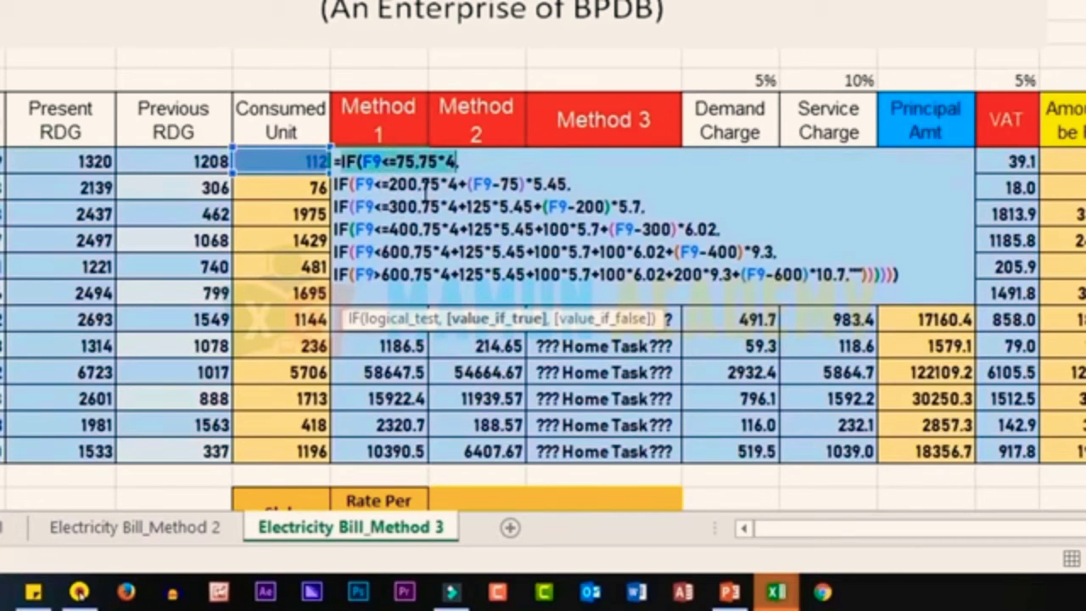
key("F9")
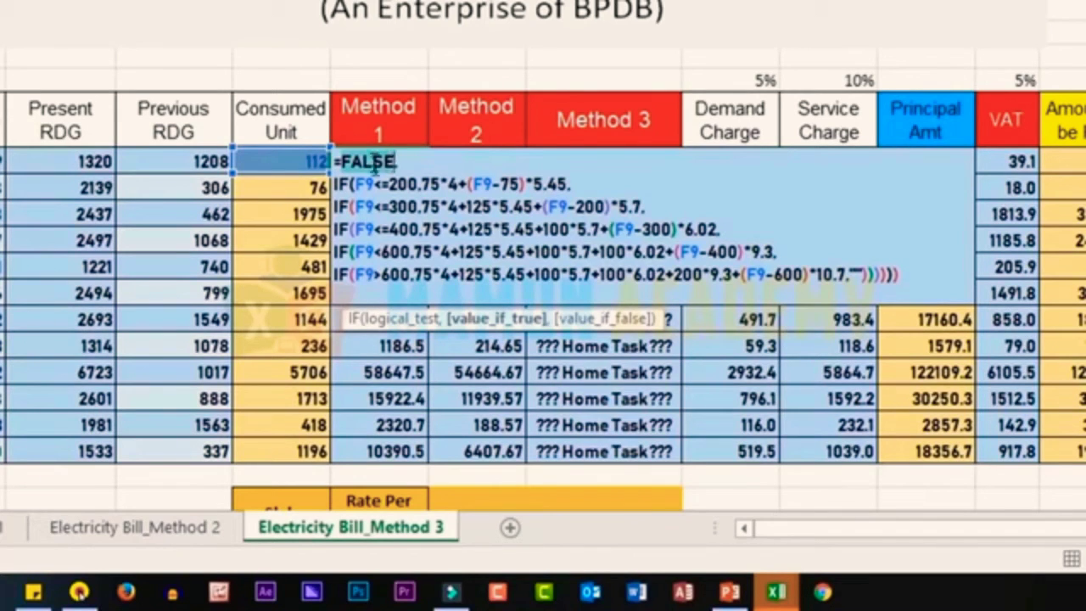
key("ctrl+z")
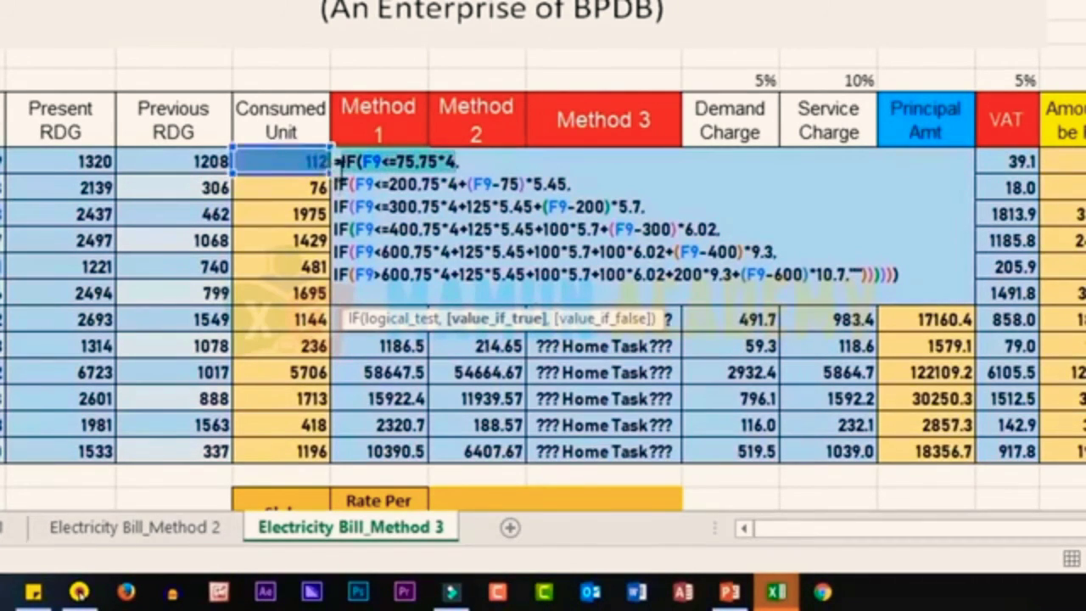
key("Return")
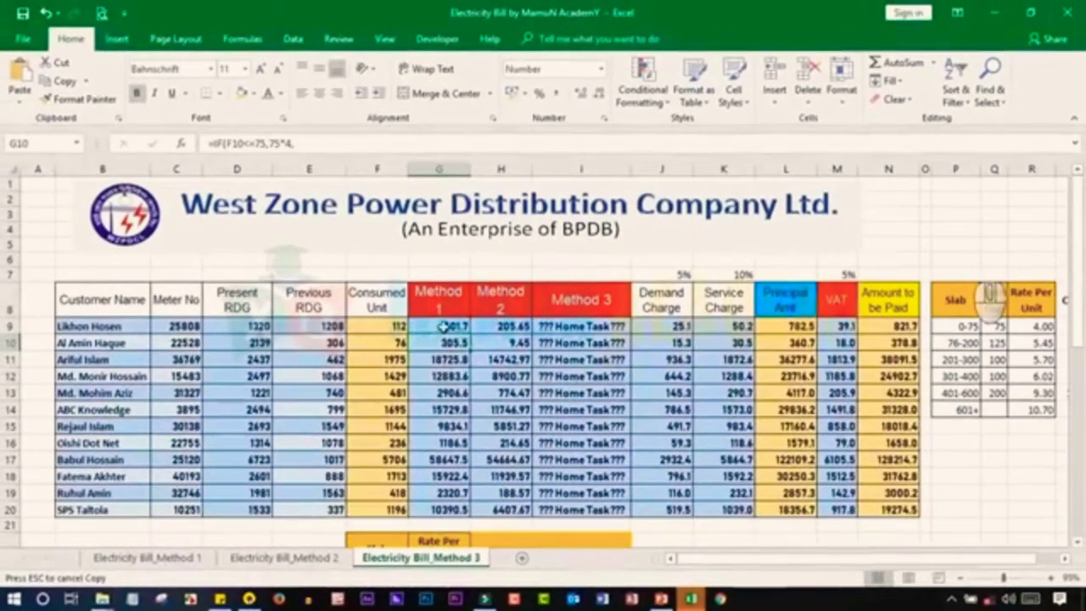
double_click(442, 326)
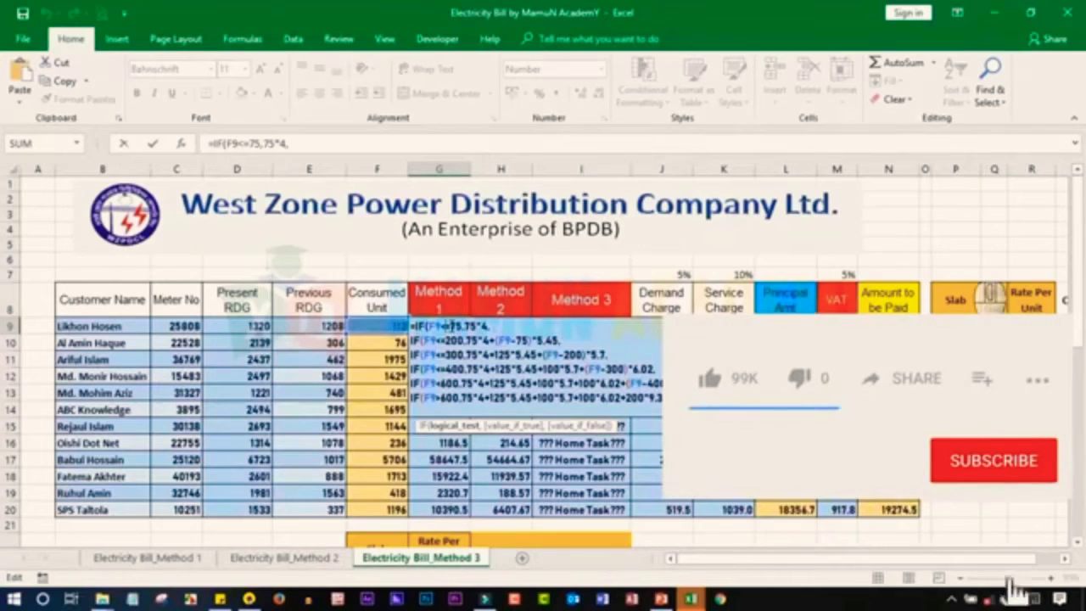
key("Return")
key("ctrl+c")
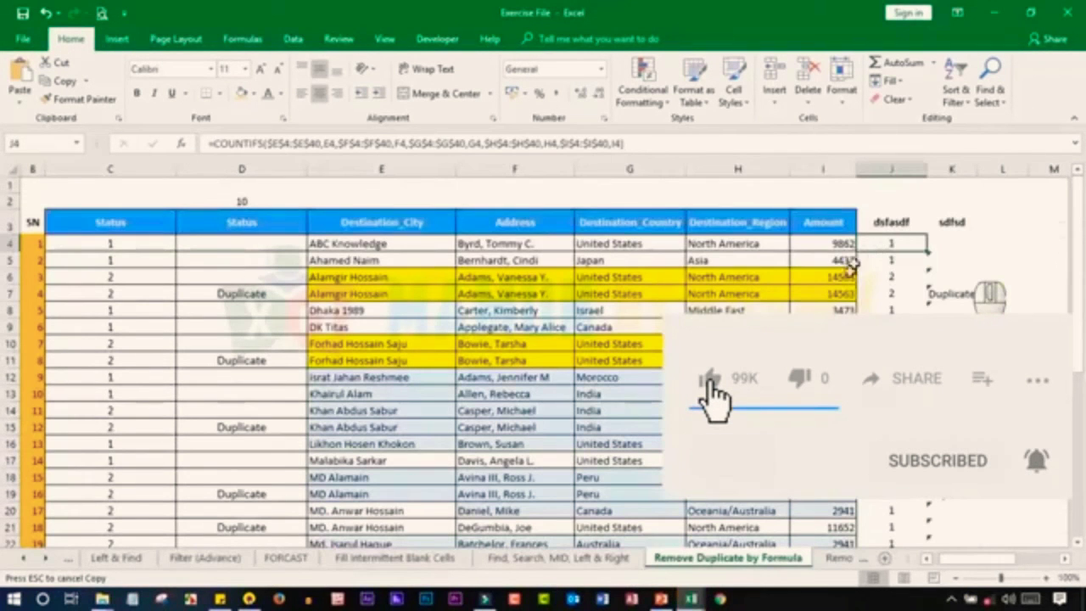
Evaluate the first criteria range $E$4:$E$40 inside J4's COUNTIFS formula and undo the conversion.
double_click(895, 245)
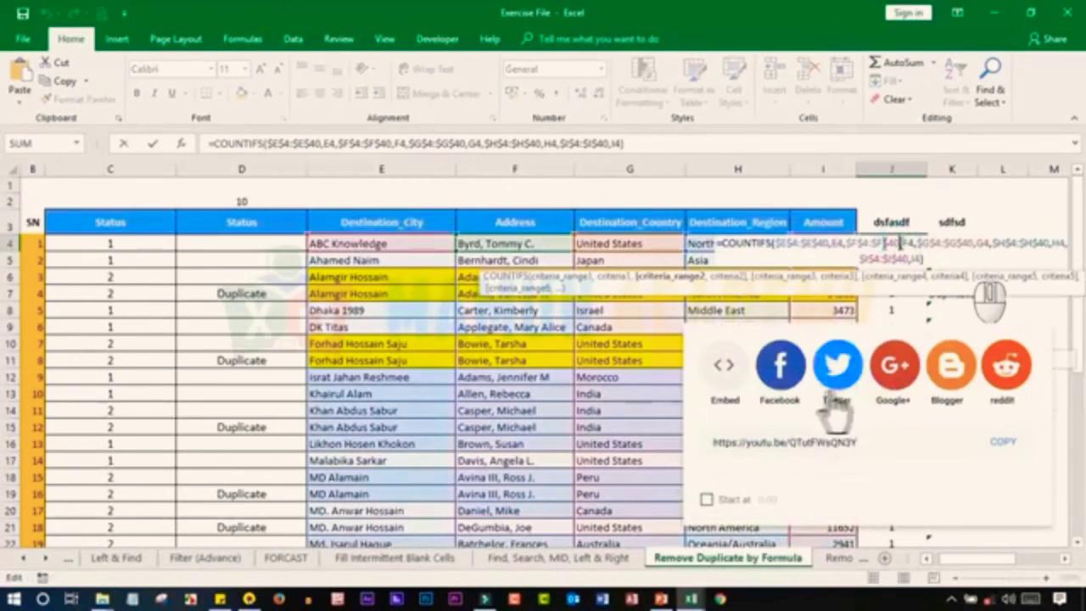
left_click_drag(775, 245, 829, 245)
key("F9")
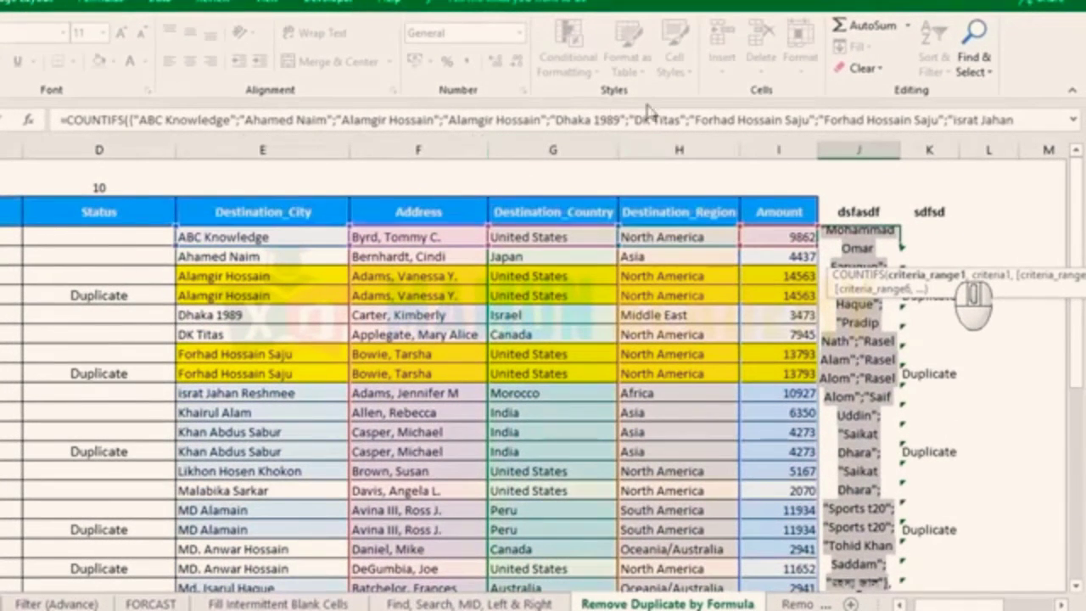
key("ctrl+z")
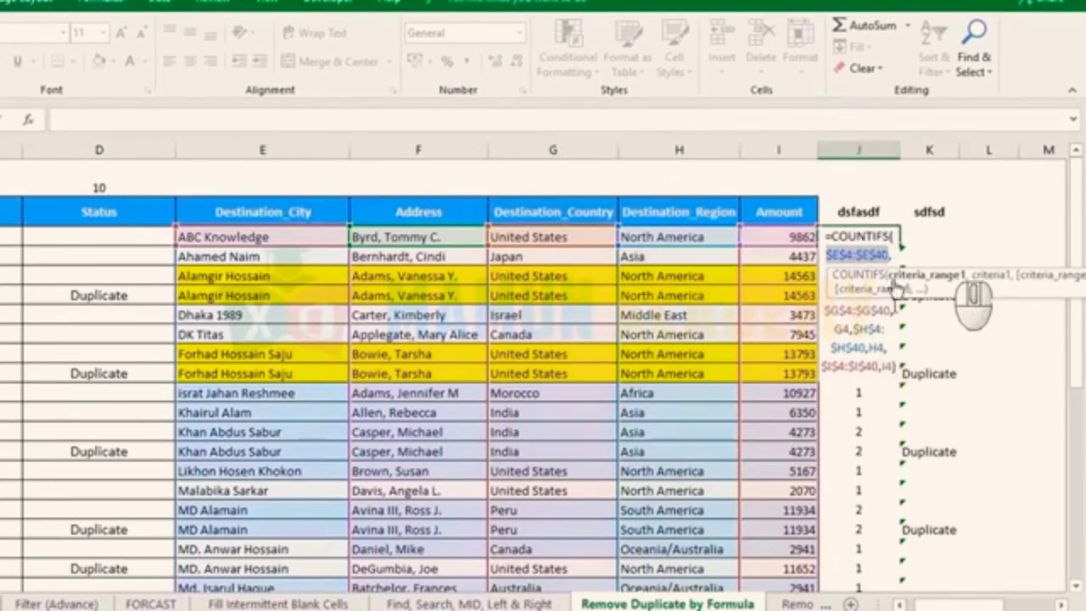
Evaluate the $E$4:$E$40,E4,$F$4:$F$40,F4 part of J4's COUNTIFS formula in the cell, restore it, and leave the formula intact.
left_click(882, 255)
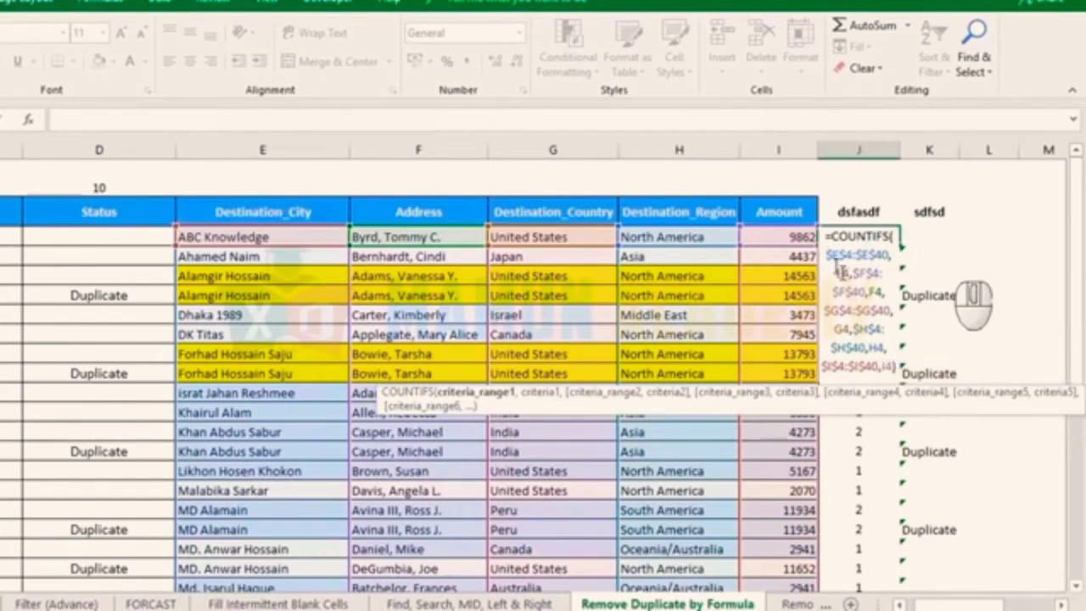
left_click_drag(829, 255, 882, 292)
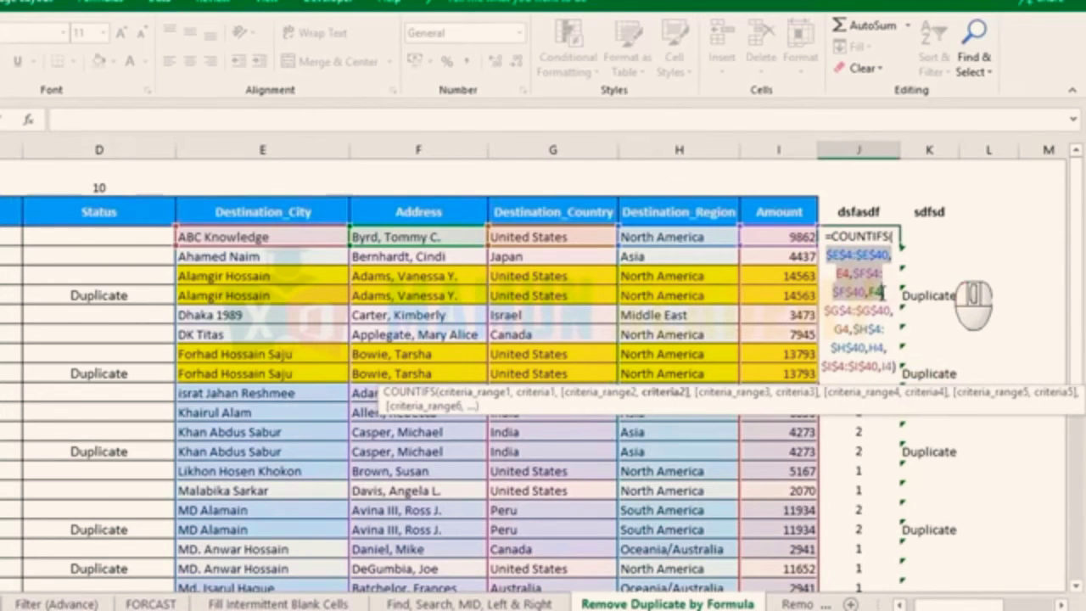
key("F9")
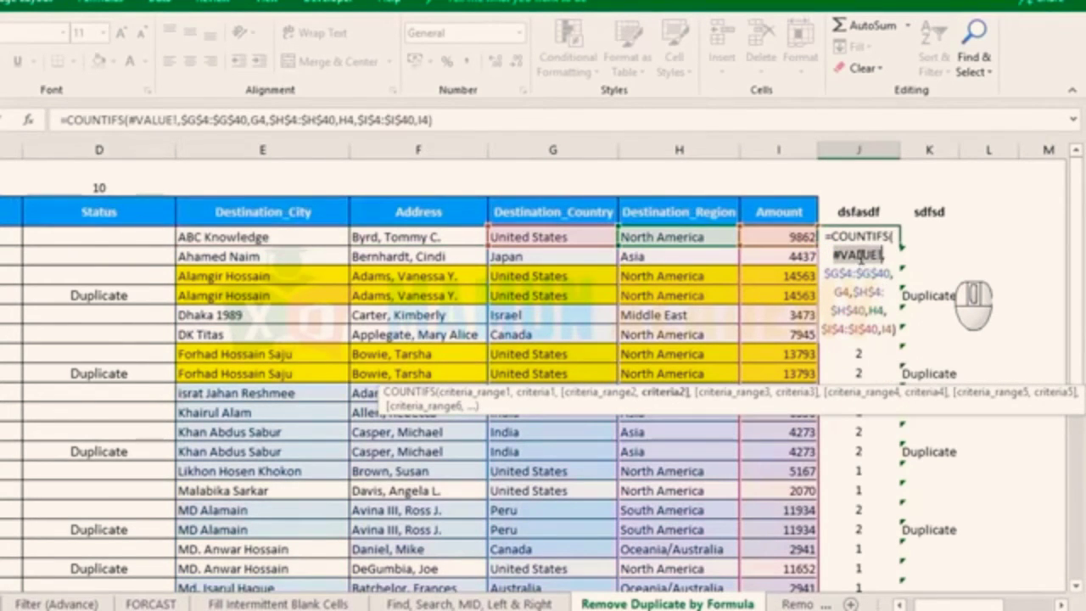
key("ctrl+z")
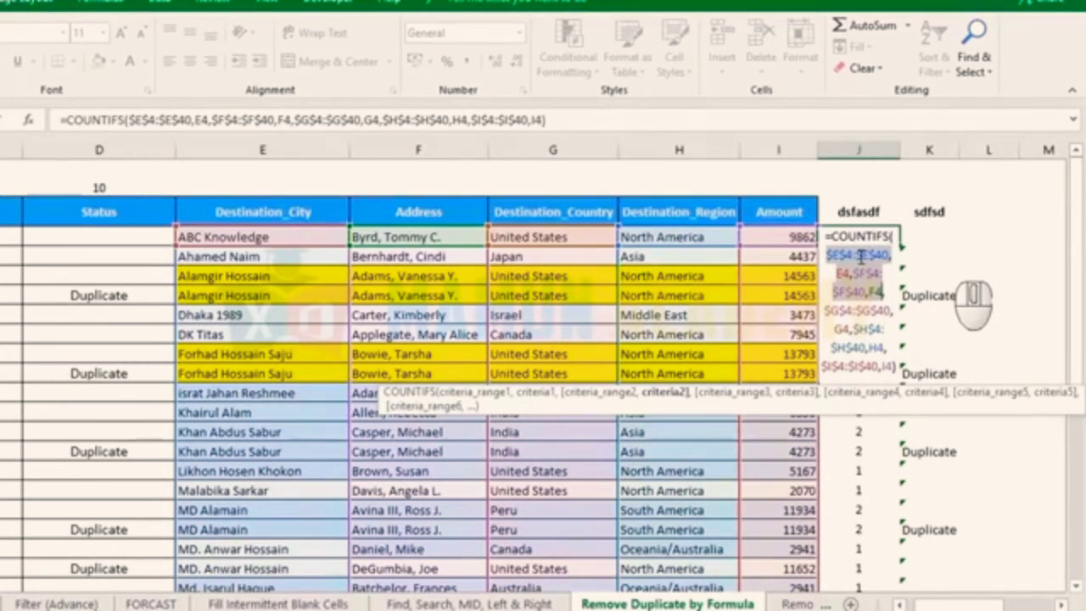
key("Escape")
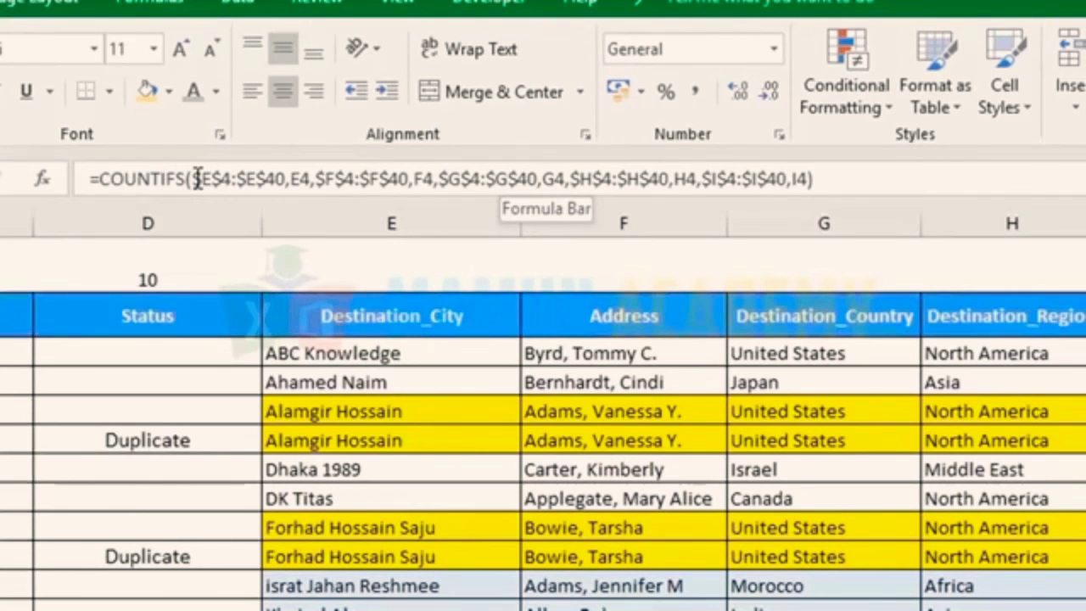
Evaluate only the $E$4:$E$40,E4 pair of the COUNTIFS formula in the formula bar, restore it, and stop editing.
left_click(314, 180)
left_click_drag(312, 180, 196, 178)
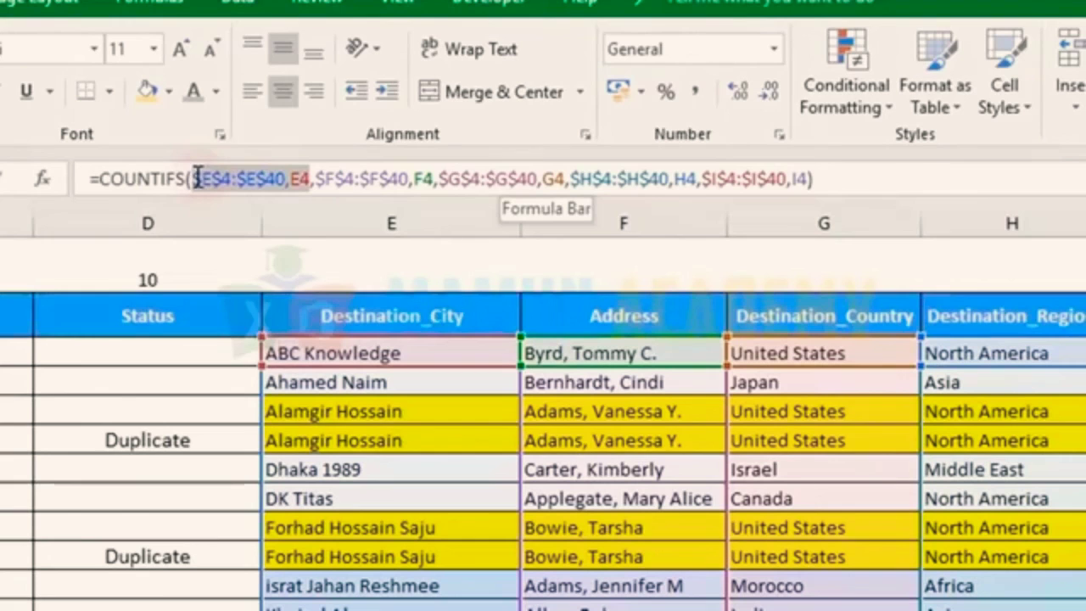
key("F9")
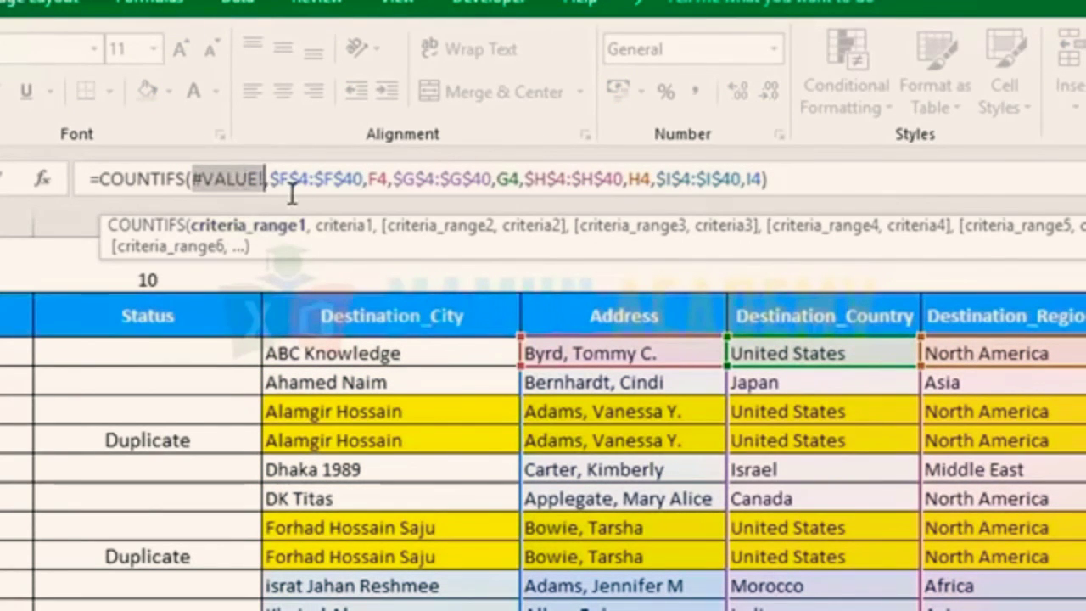
key("ctrl+z")
key("Escape")
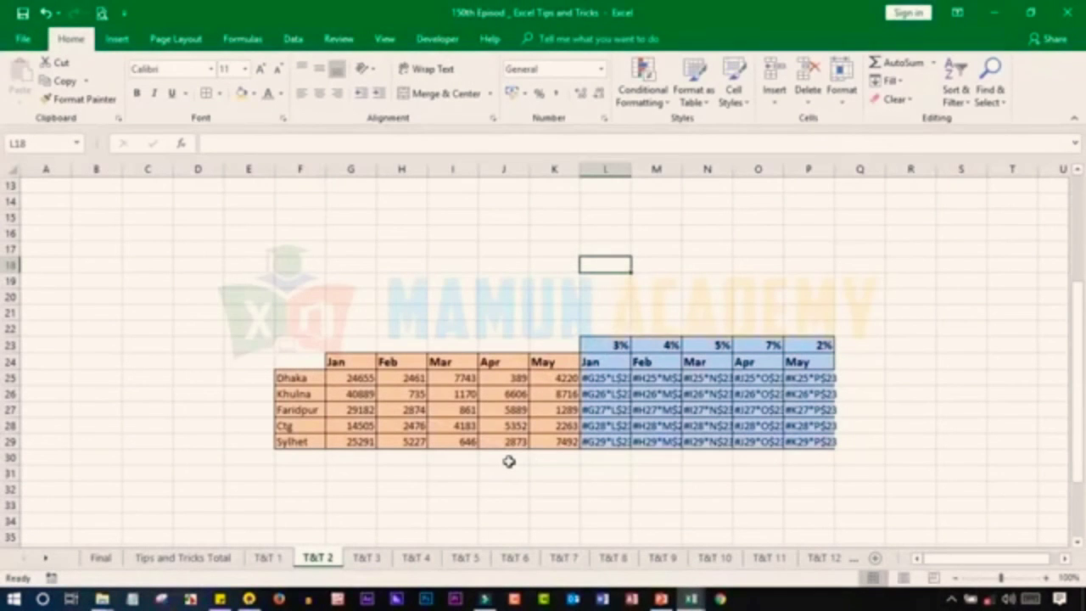
left_click_drag(311, 379, 522, 442)
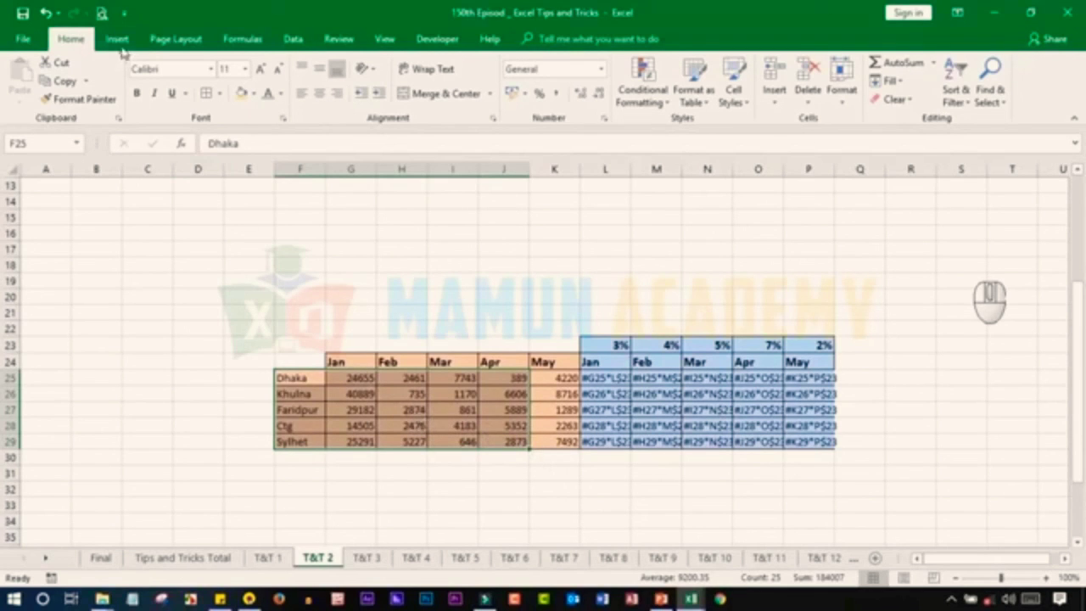
left_click(117, 38)
left_click(515, 65)
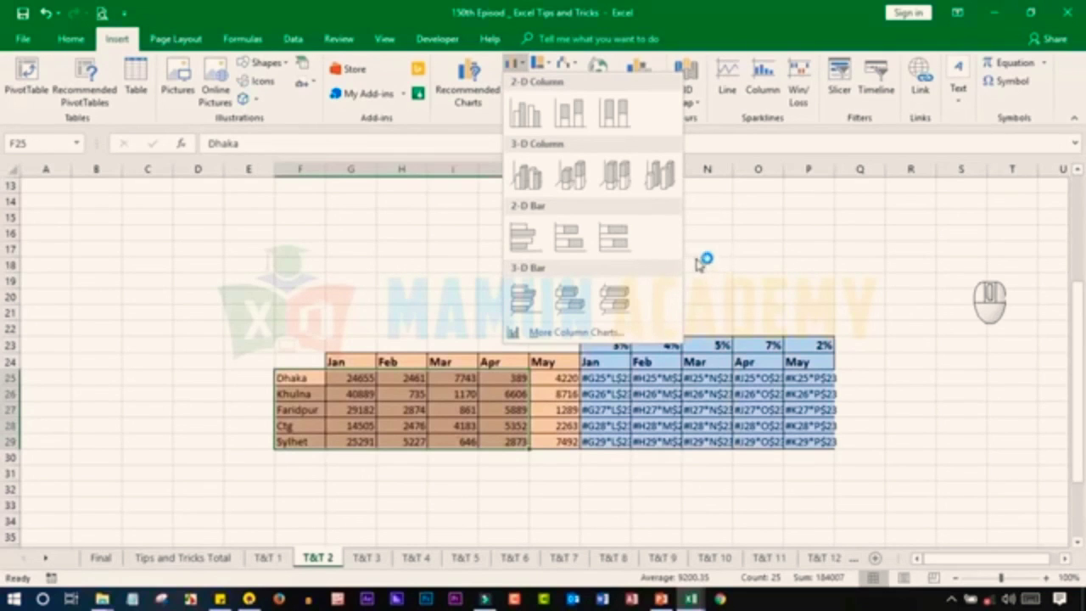
left_click(779, 242)
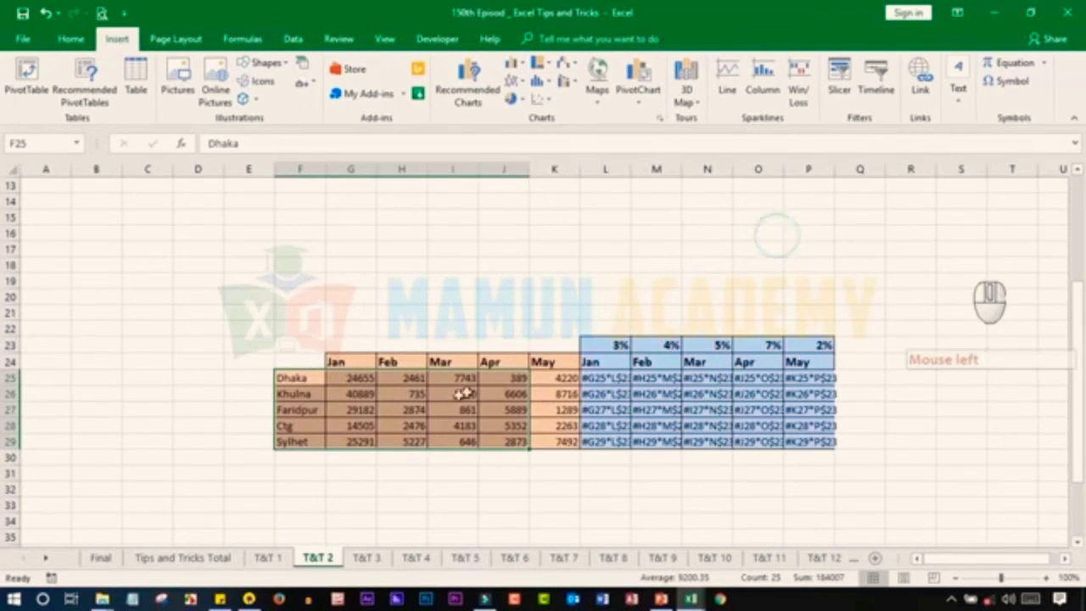
Create a default column chart on its own chart sheet from the range F25:J29 of sheet T&T 2.
left_click_drag(310, 376, 513, 442)
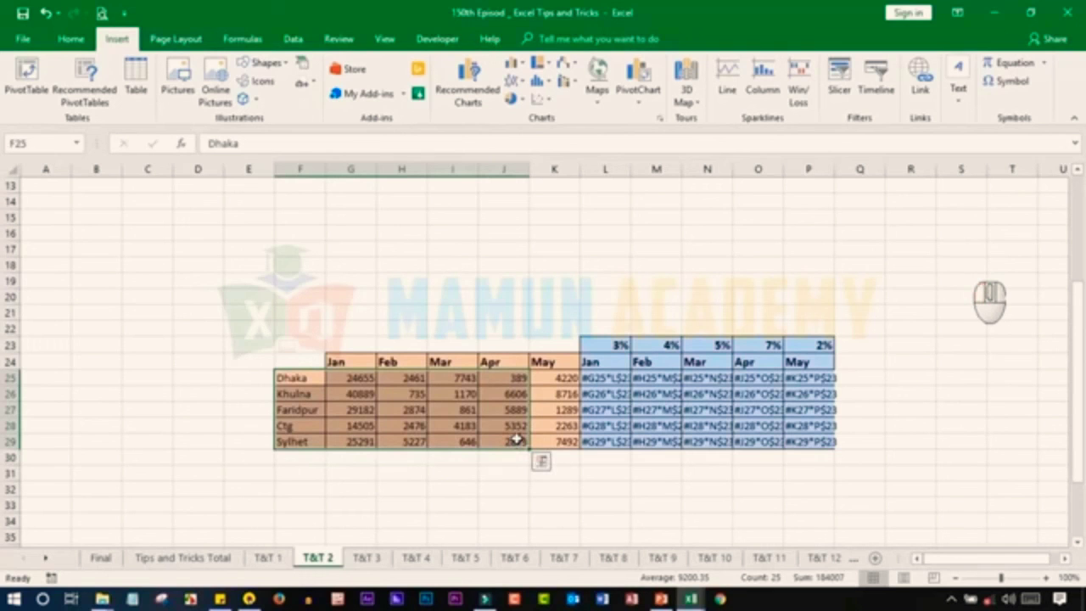
key("F11")
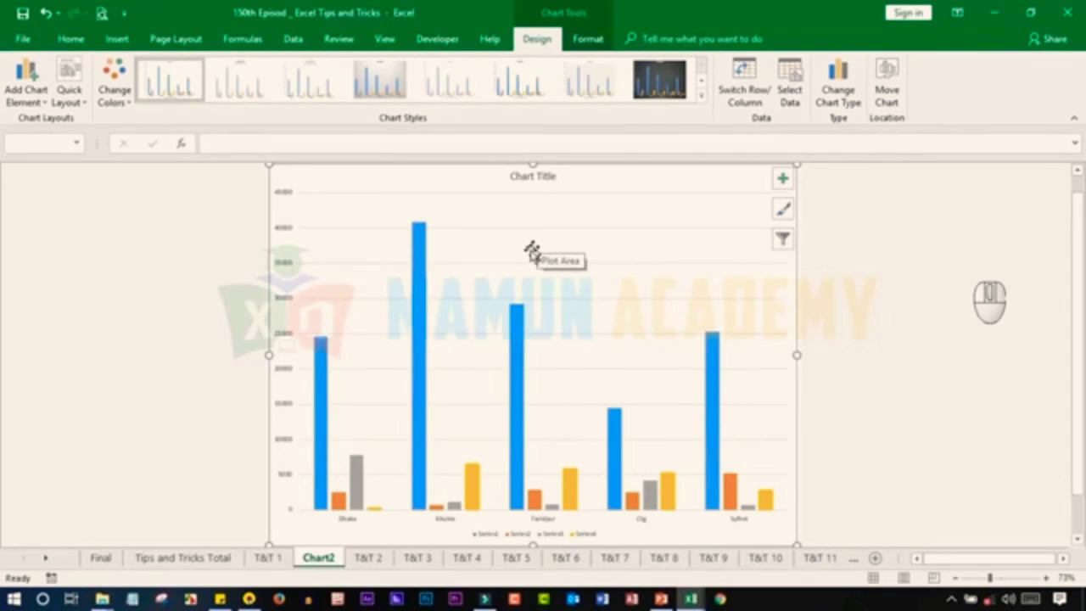
left_click(582, 346)
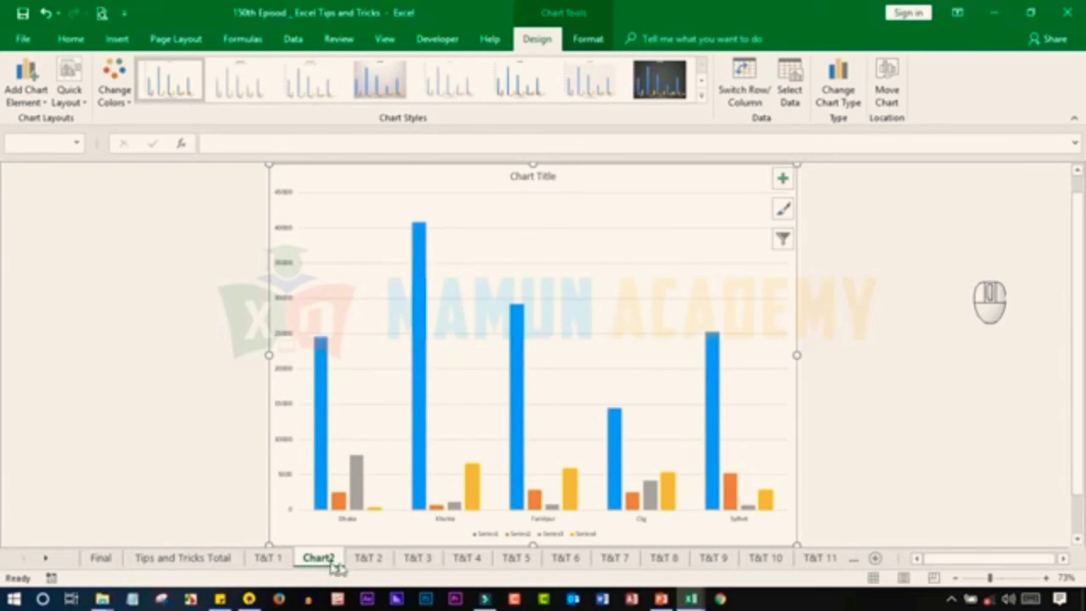